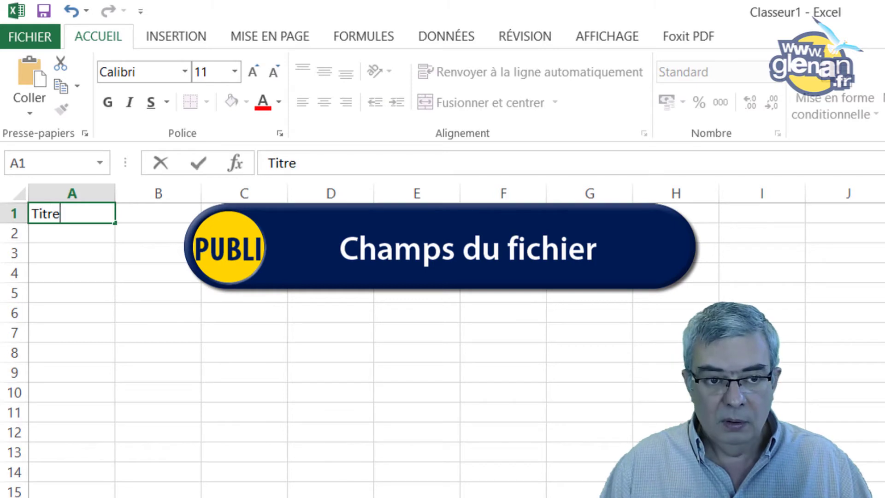
# Enter TITRE in A1 and a first draft of the first-name heading in B1
pyautogui.press('Tab')
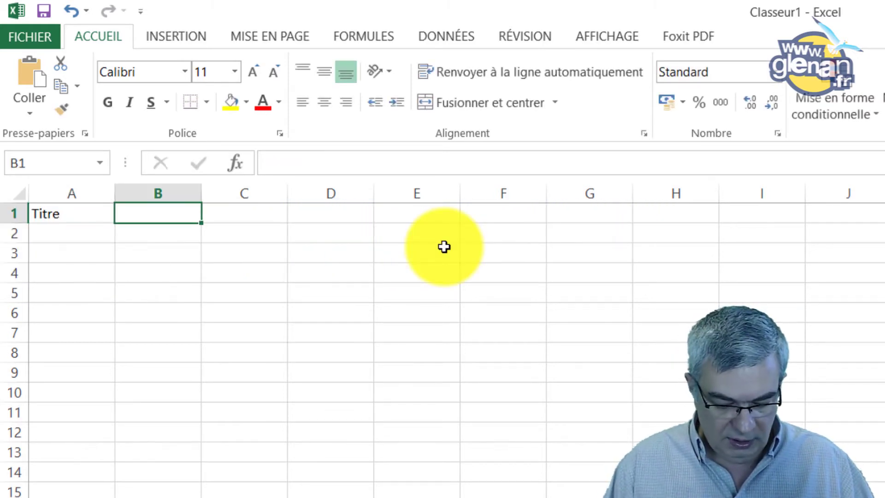
pyautogui.write('Pre')
pyautogui.write('n')
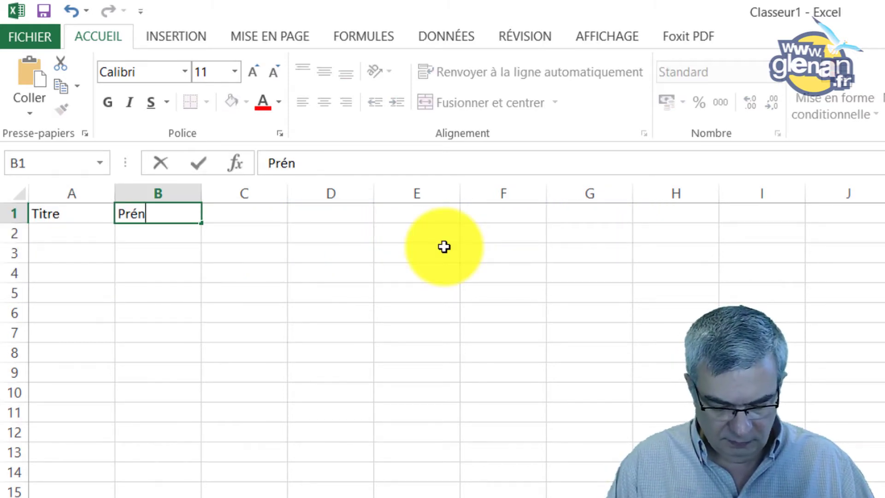
pyautogui.press('BackSpace')
pyautogui.press('BackSpace')
pyautogui.press('BackSpace')
pyautogui.press('BackSpace')
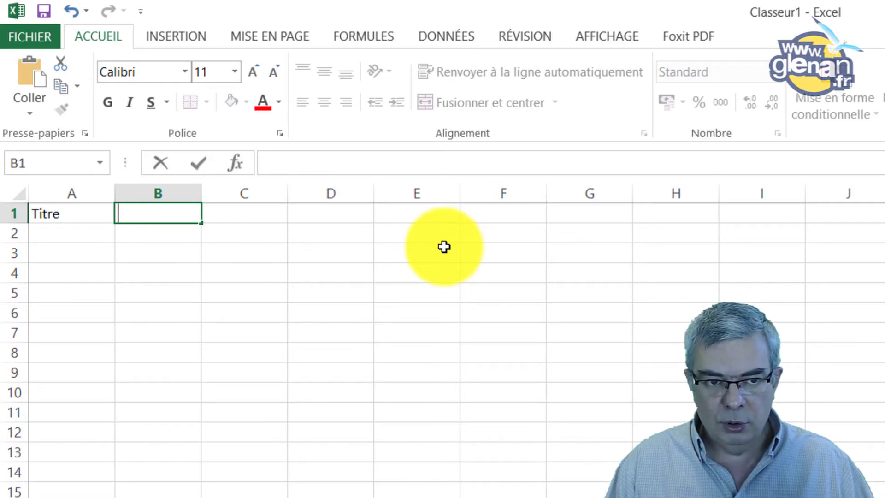
pyautogui.press('Left')
pyautogui.write('T')
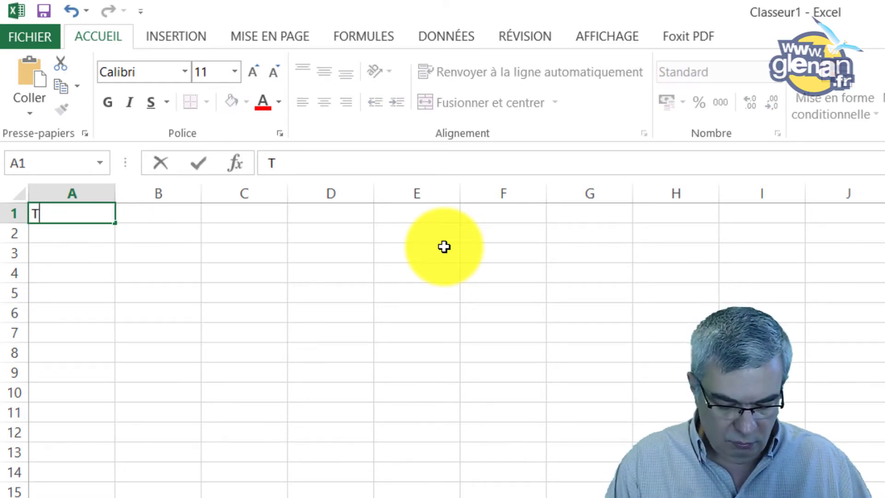
pyautogui.write('ITRE')
pyautogui.press('Right')
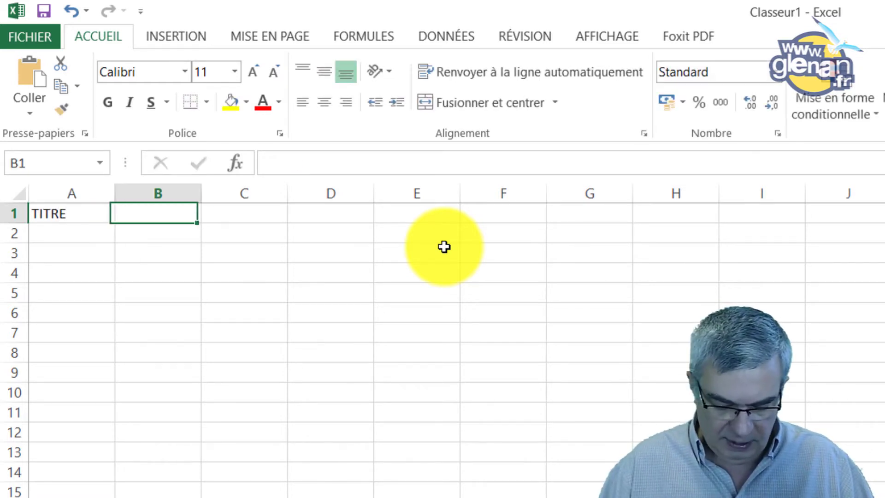
pyautogui.write('PRENI')
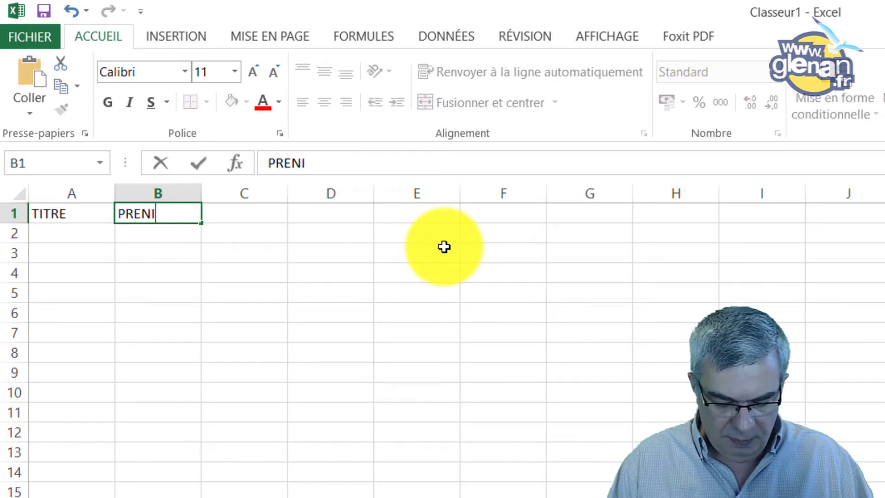
pyautogui.write('OM')
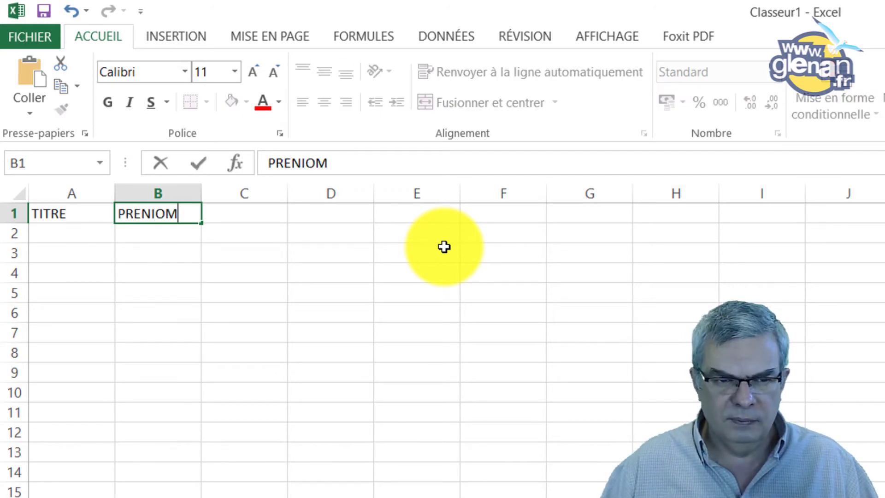
pyautogui.press('Left')
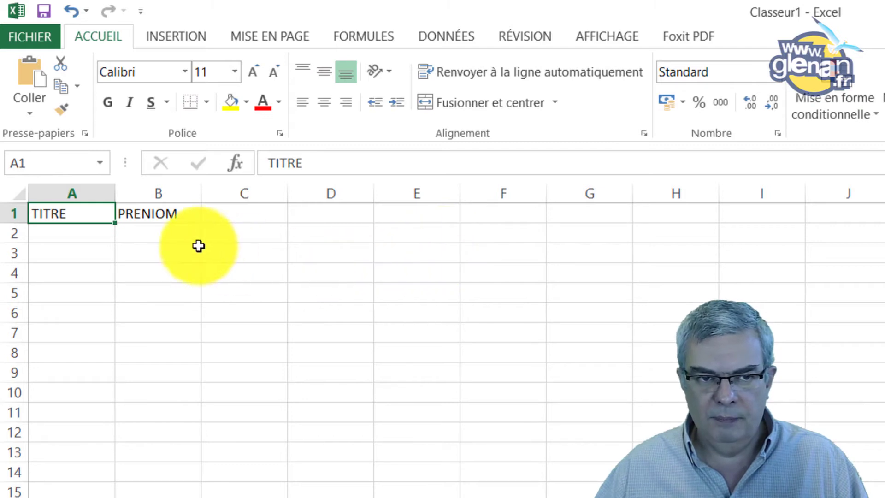
# Correct B1 to PRENOM, then add NOM in C1 and EMAIL in D1
pyautogui.click(173, 221)
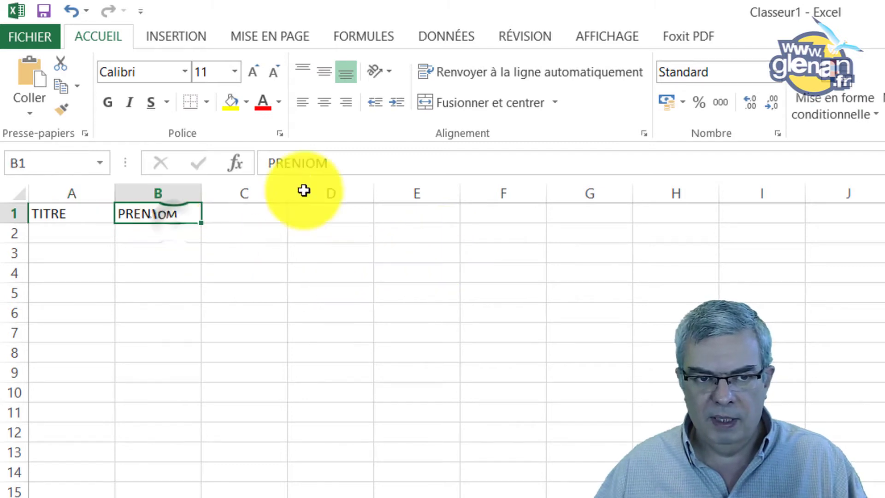
pyautogui.click(306, 161)
pyautogui.press('BackSpace')
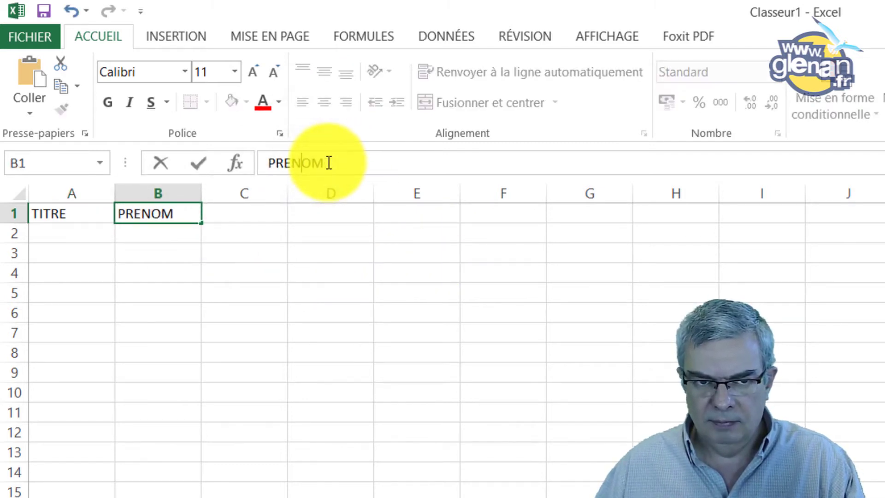
pyautogui.click(241, 213)
pyautogui.write('NOM')
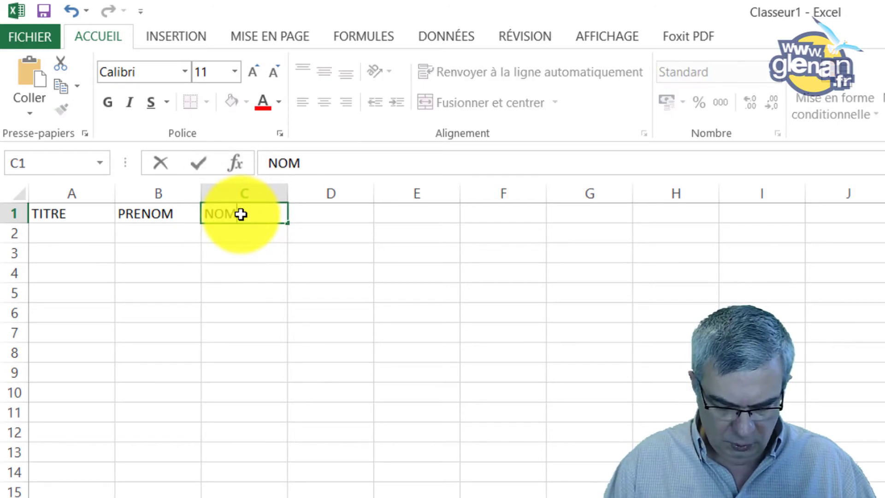
pyautogui.press('Tab')
pyautogui.write('C')
pyautogui.press('BackSpace')
pyautogui.write('EMAIL')
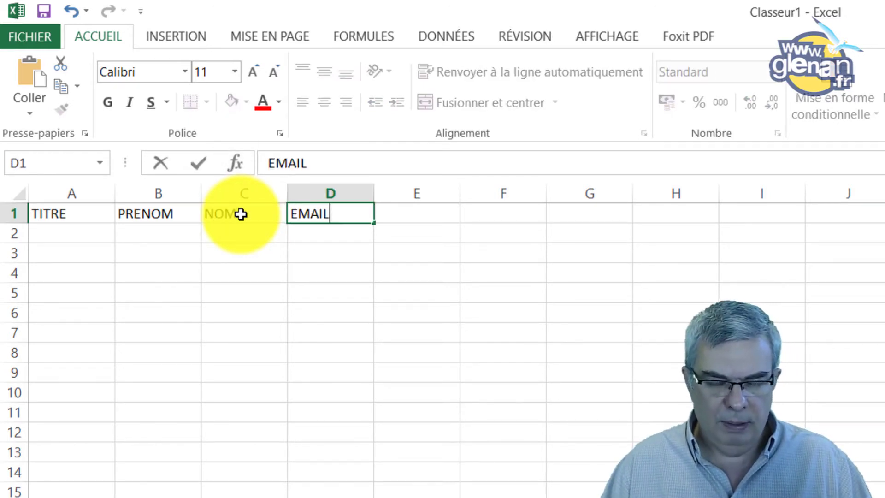
pyautogui.press('Return')
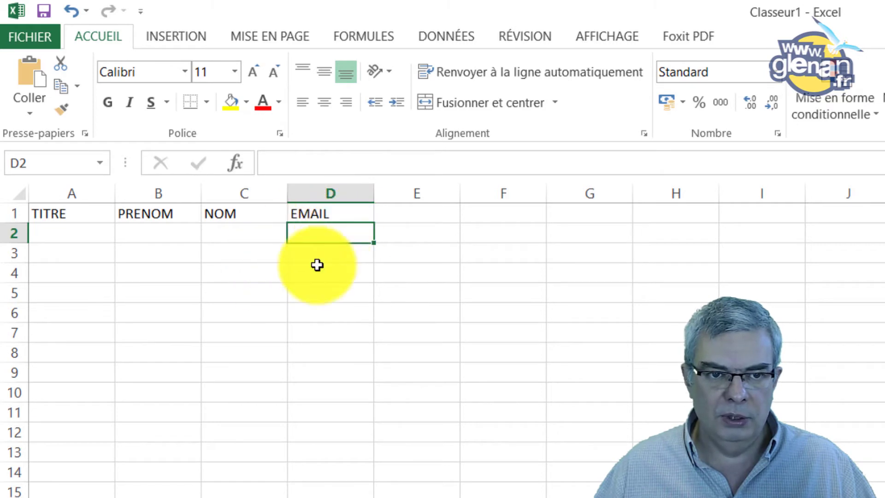
# Fill row 2 with the first contact's title M, first name, surname and e-mail address
pyautogui.click(49, 237)
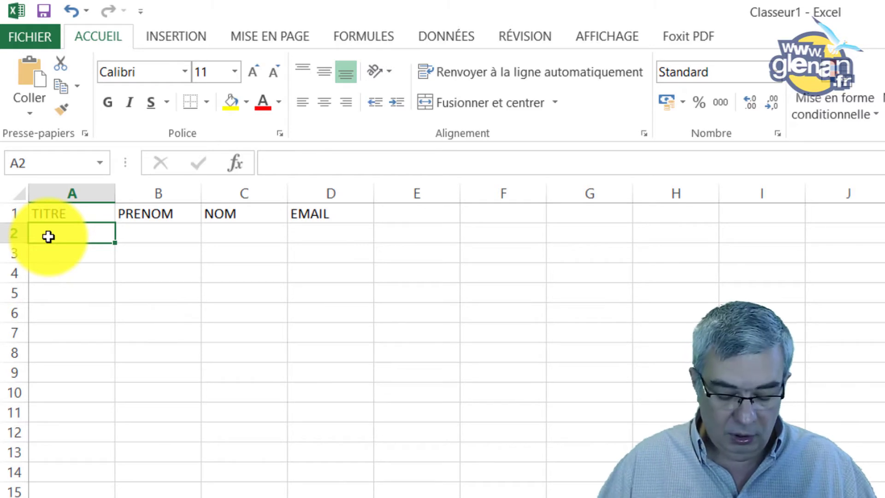
pyautogui.write('M.')
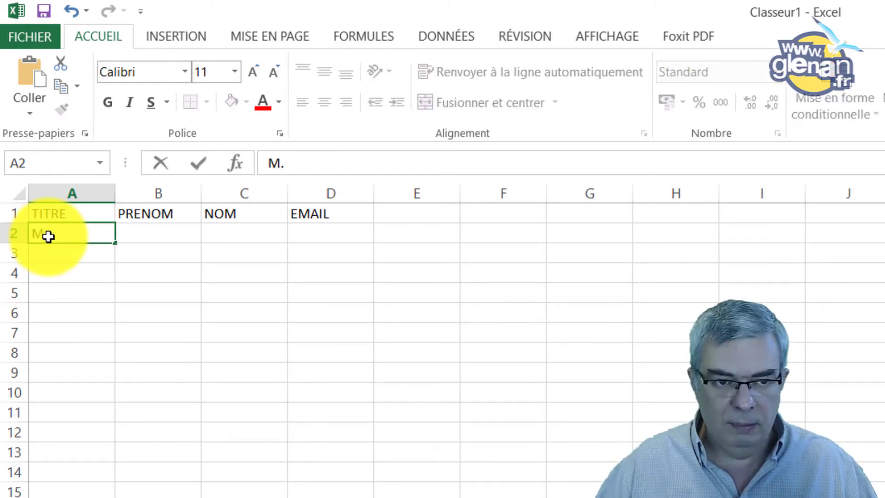
pyautogui.press('Tab')
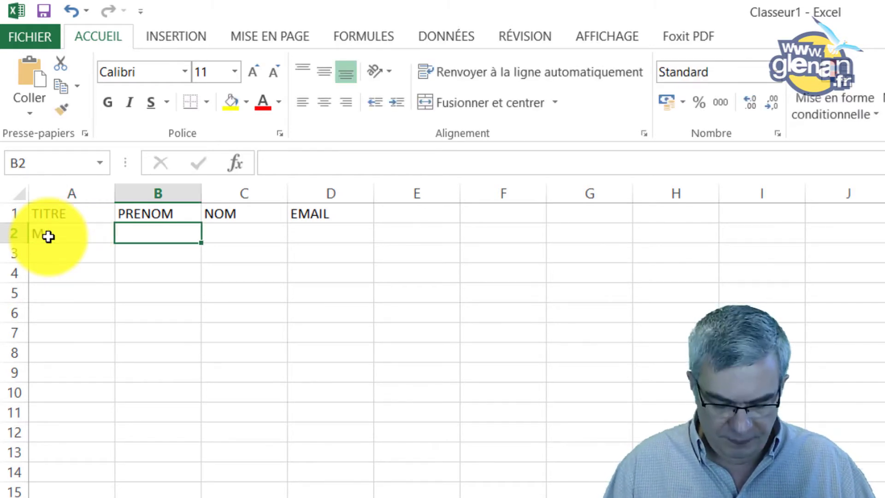
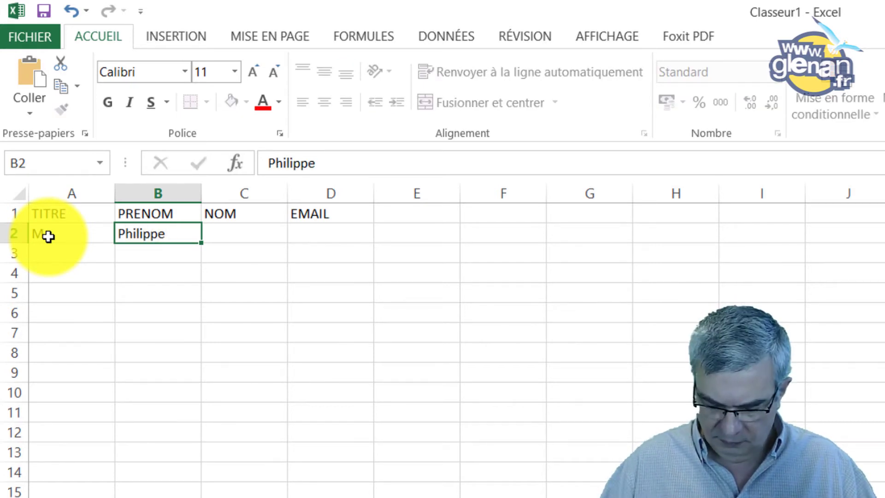
pyautogui.press('Tab')
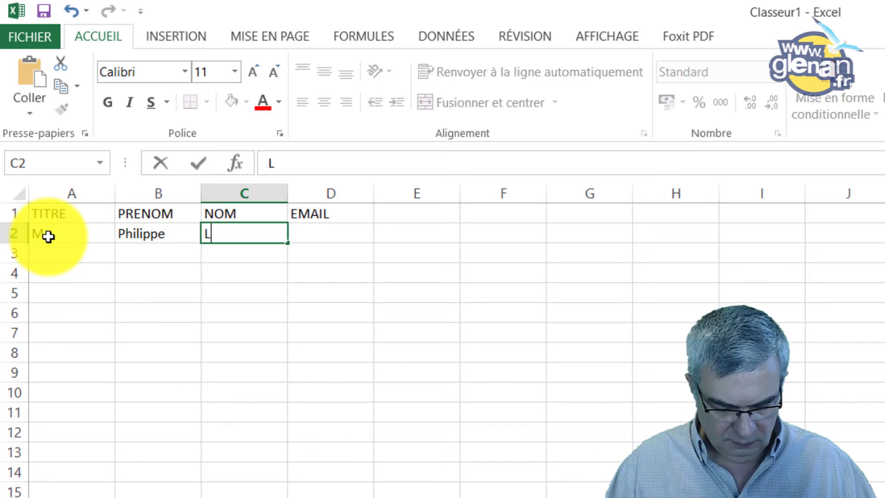
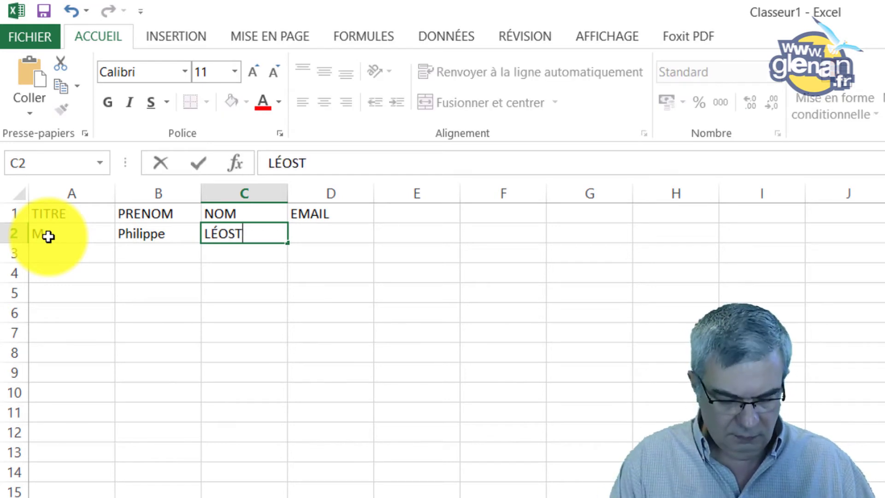
pyautogui.press('Tab')
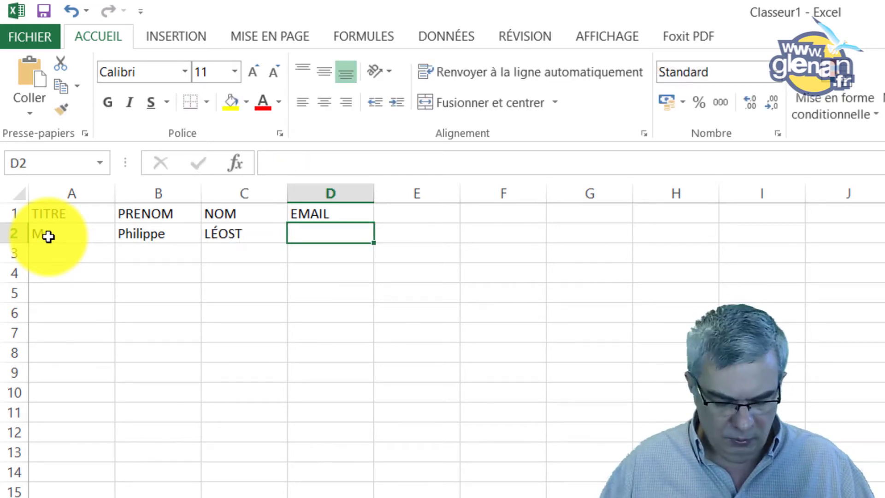
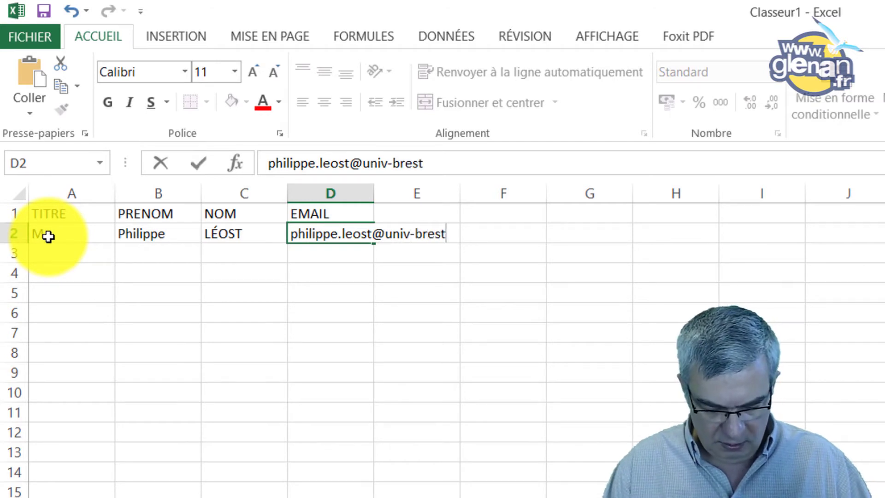
pyautogui.press('Return')
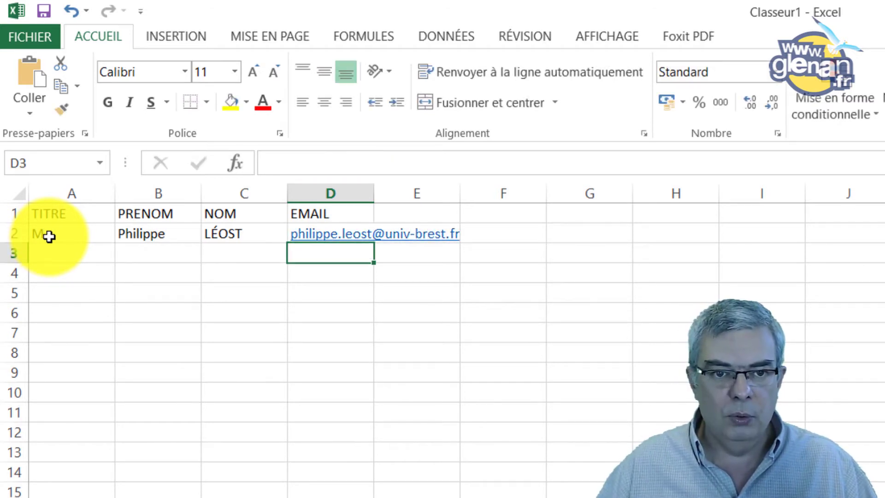
# Autofit column D and fill row 3 with a second contact: title M., names and e-mail
pyautogui.doubleClick(373, 193)
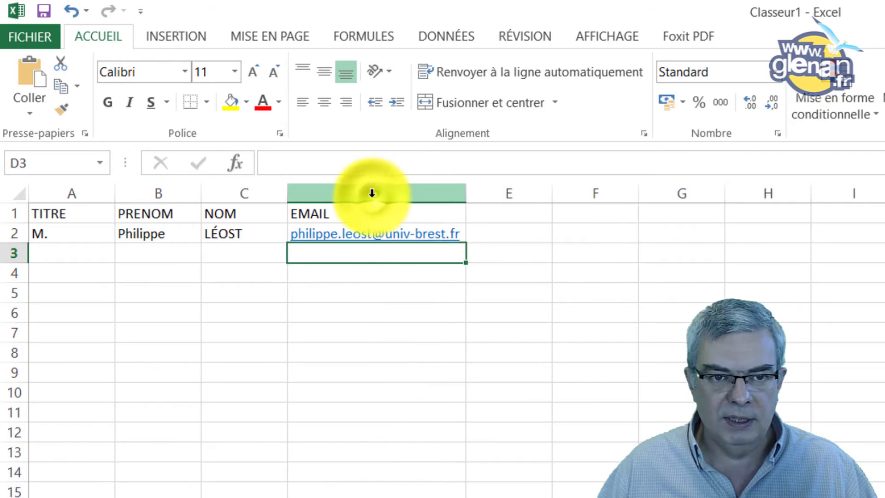
pyautogui.click(65, 253)
pyautogui.write('M.')
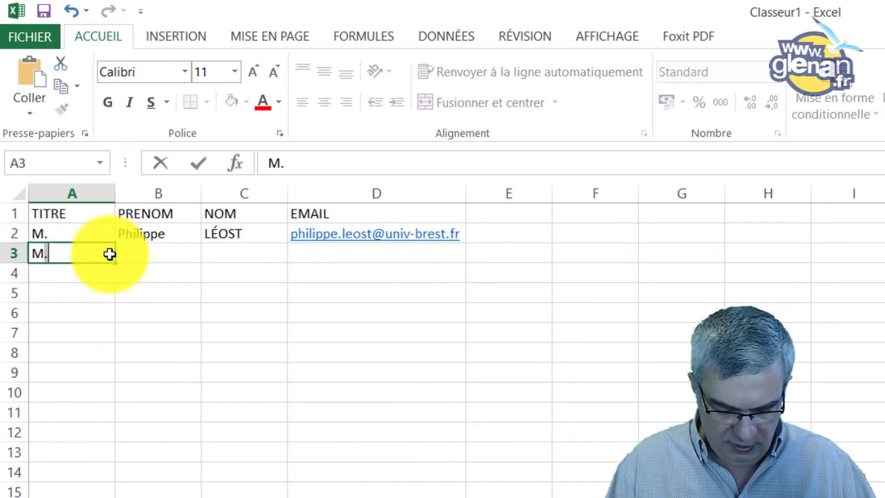
pyautogui.press('Tab')
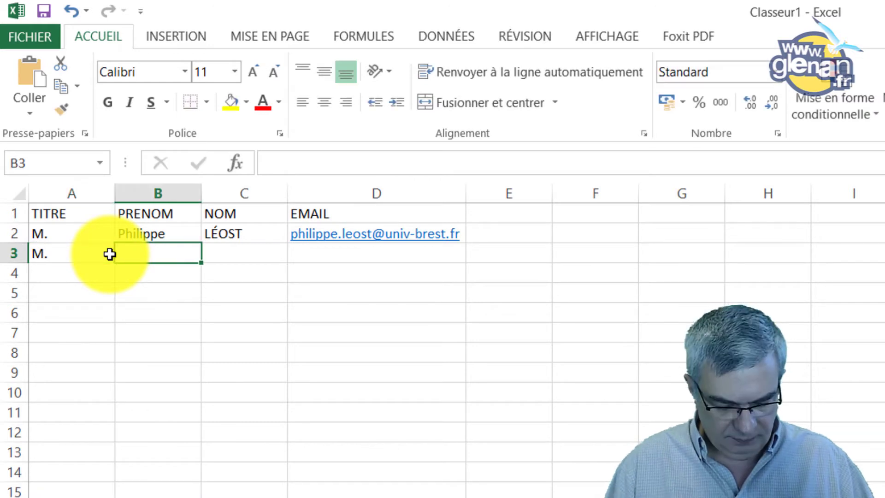
pyautogui.write('Formatio')
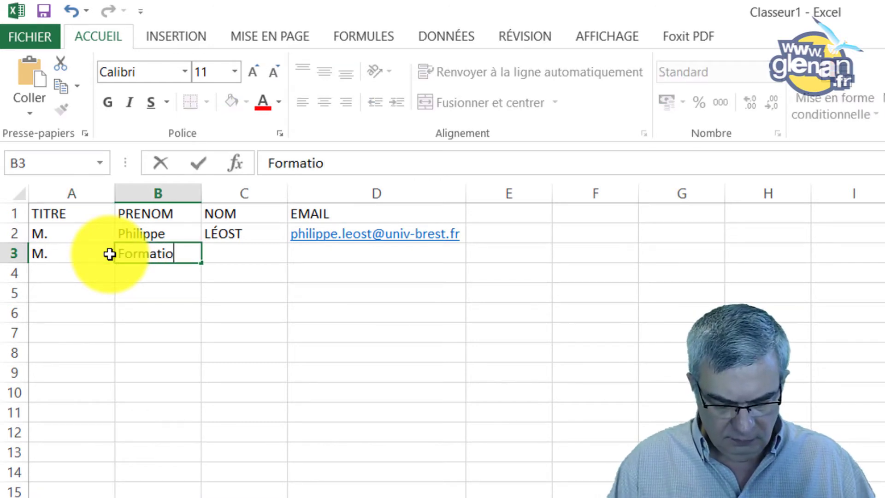
pyautogui.write('n')
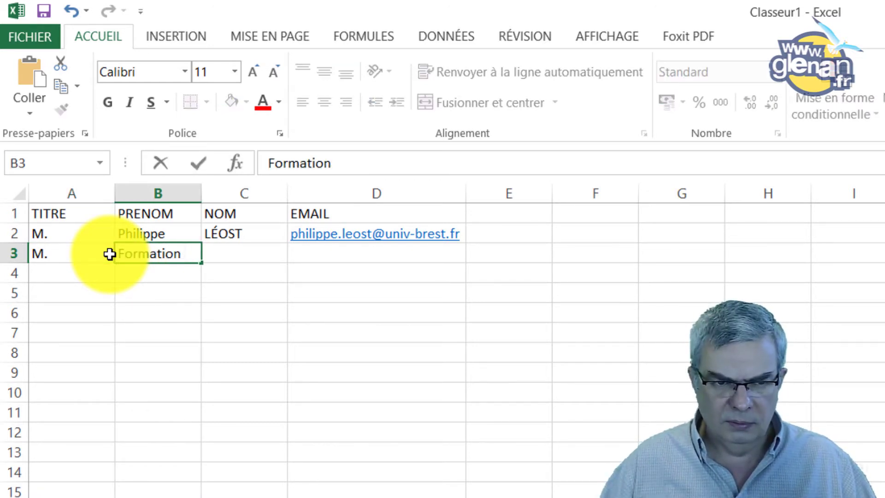
pyautogui.press('Tab')
pyautogui.write('G')
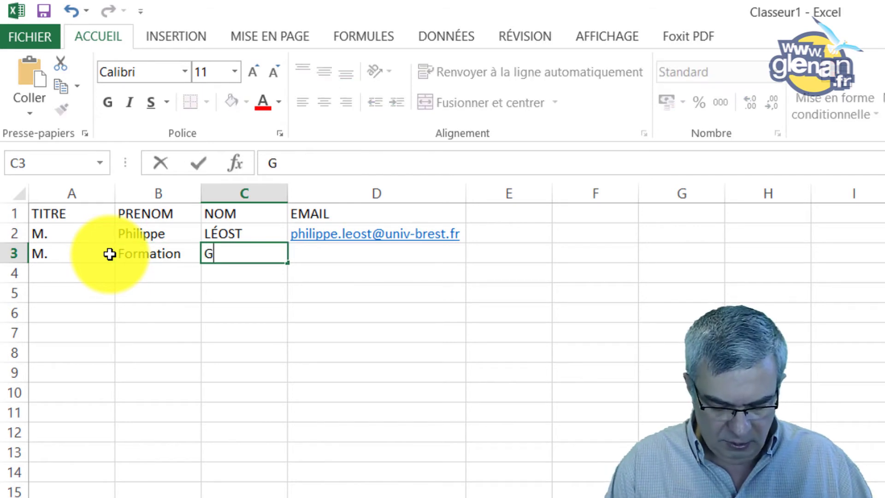
pyautogui.write('LÉ')
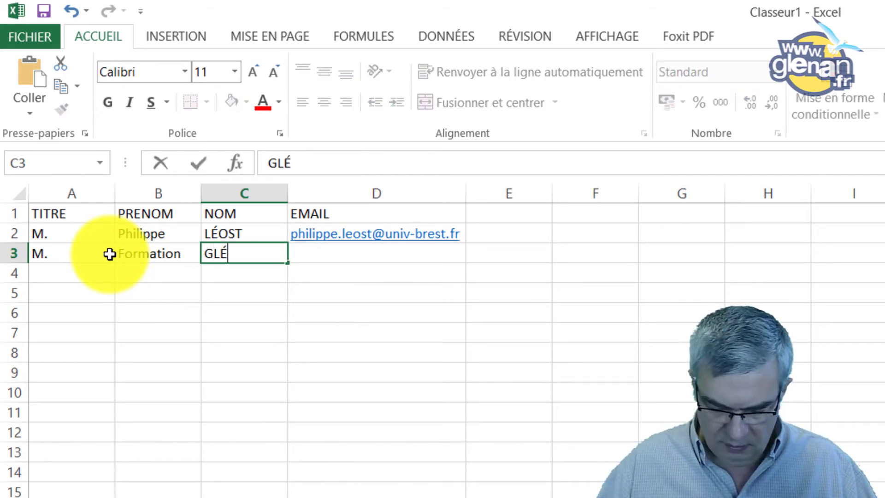
pyautogui.write('NAN')
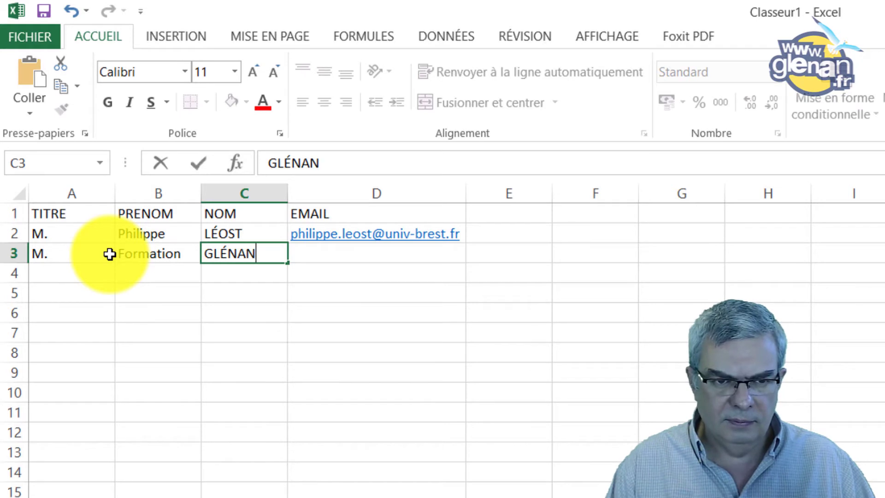
pyautogui.press('Tab')
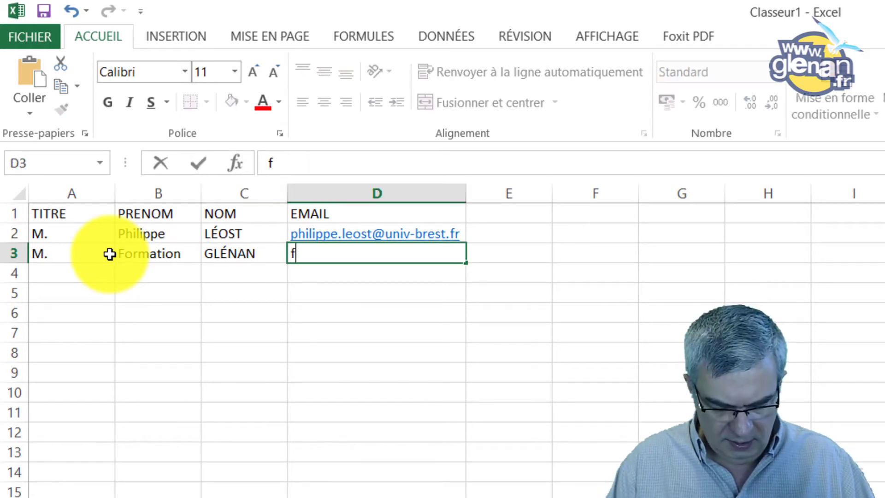
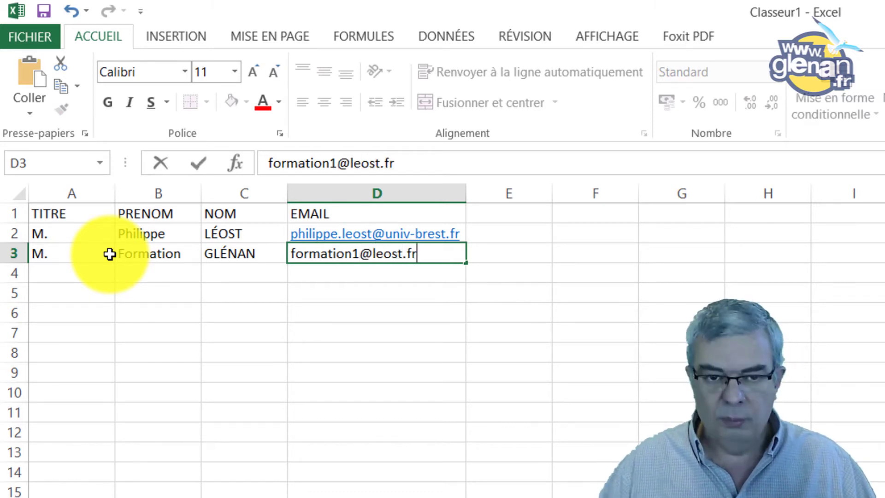
pyautogui.press('Return')
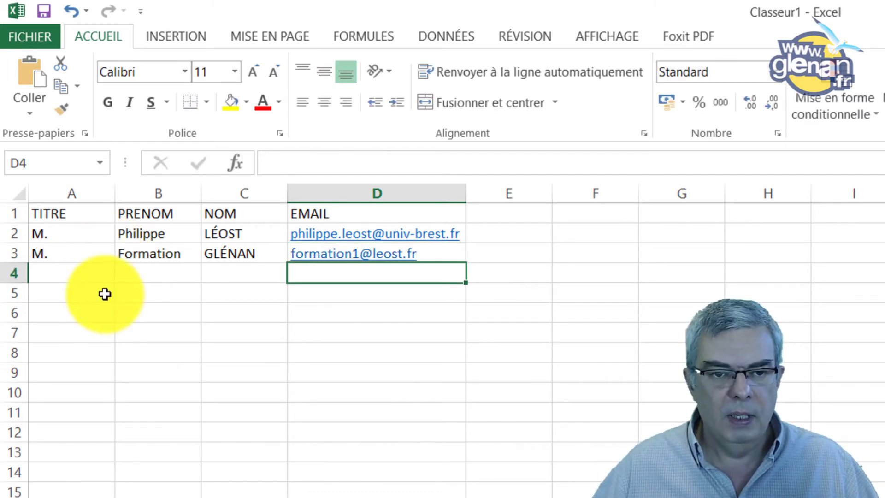
pyautogui.click(168, 251)
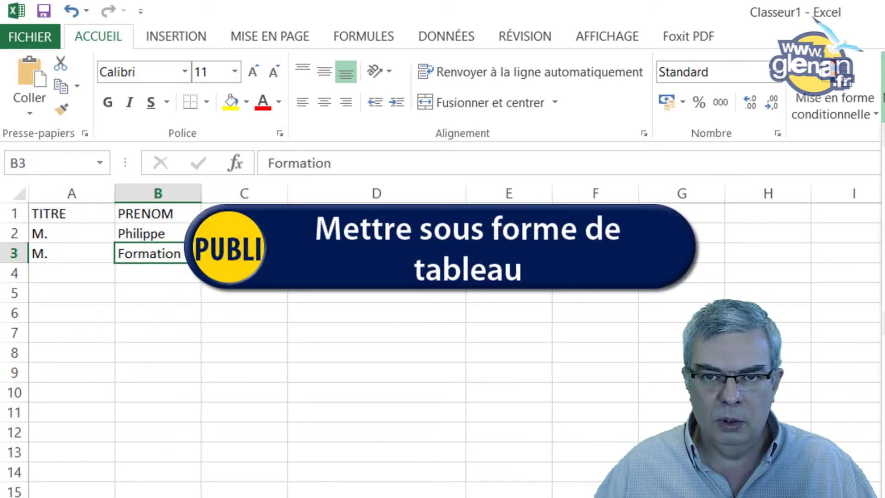
# Format A1:D3 as a styled table with headers and filter arrows
pyautogui.click(883, 203)
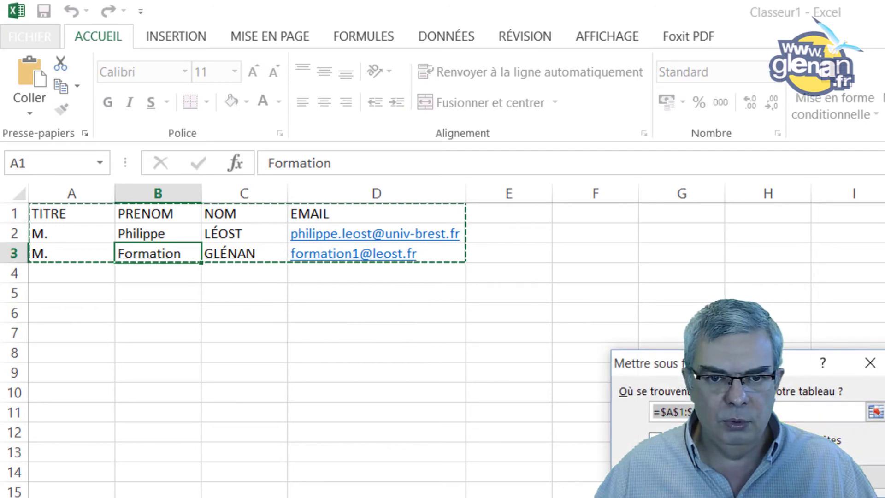
pyautogui.click(656, 439)
pyautogui.press('Return')
pyautogui.click(119, 246)
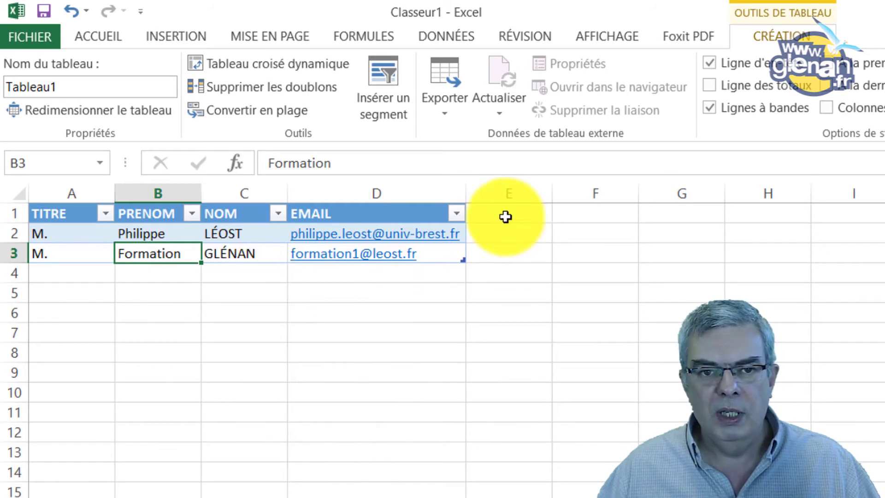
pyautogui.click(486, 211)
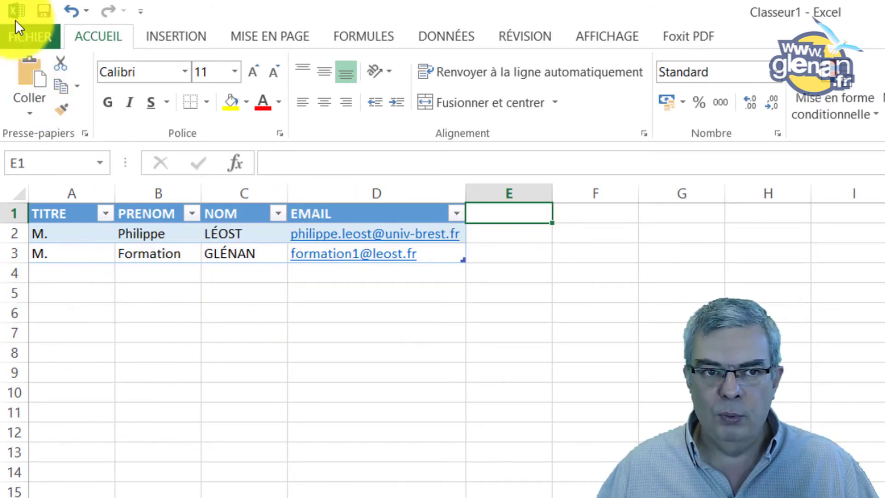
# Save the workbook as fichier-emailing in Documents > Package
pyautogui.click(45, 12)
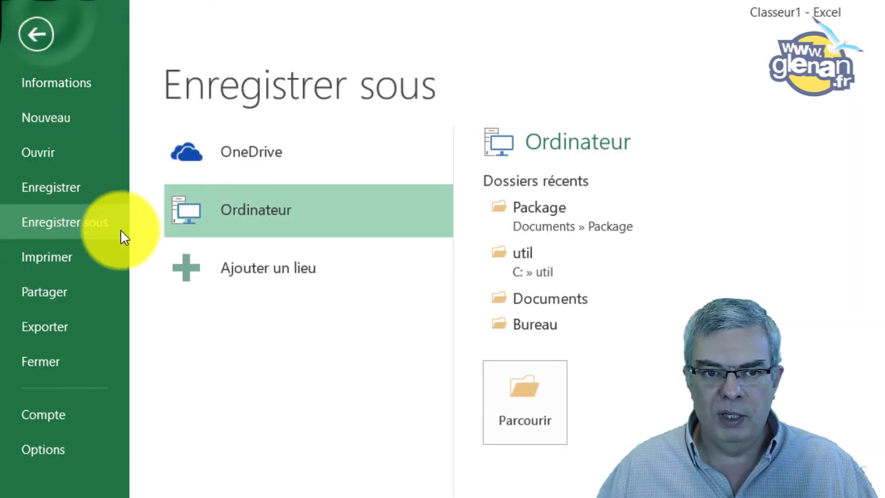
pyautogui.click(524, 422)
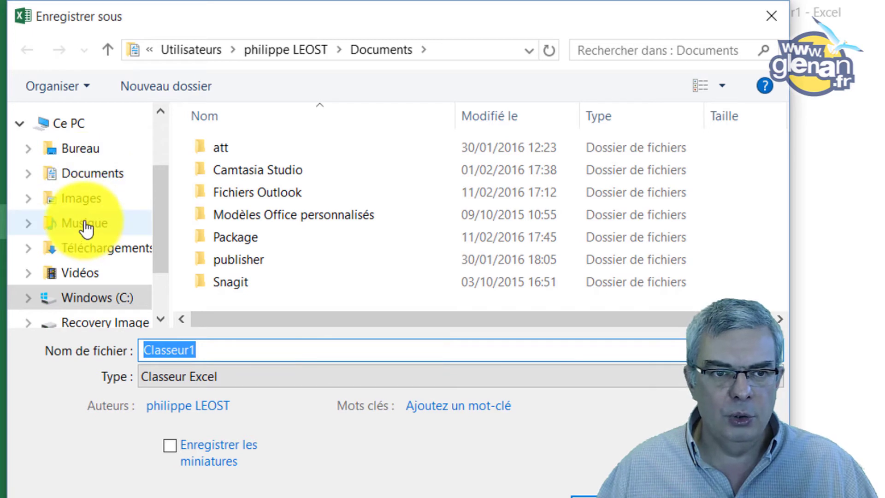
pyautogui.click(92, 174)
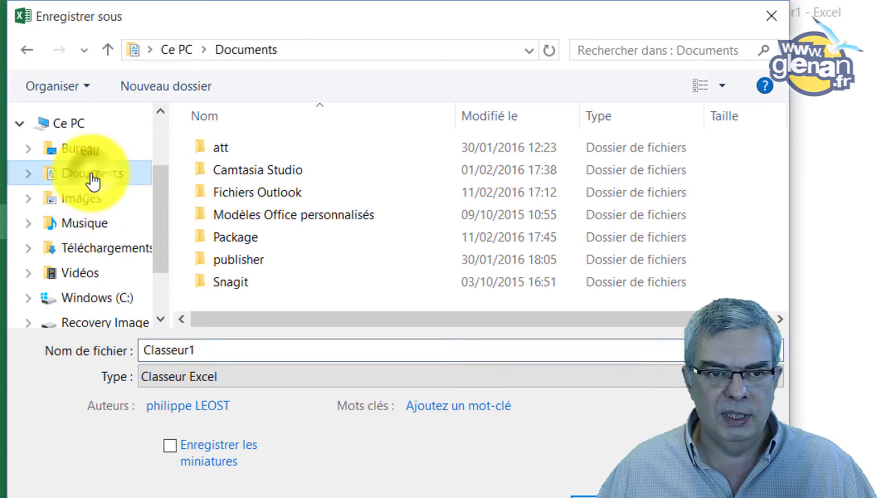
pyautogui.doubleClick(255, 237)
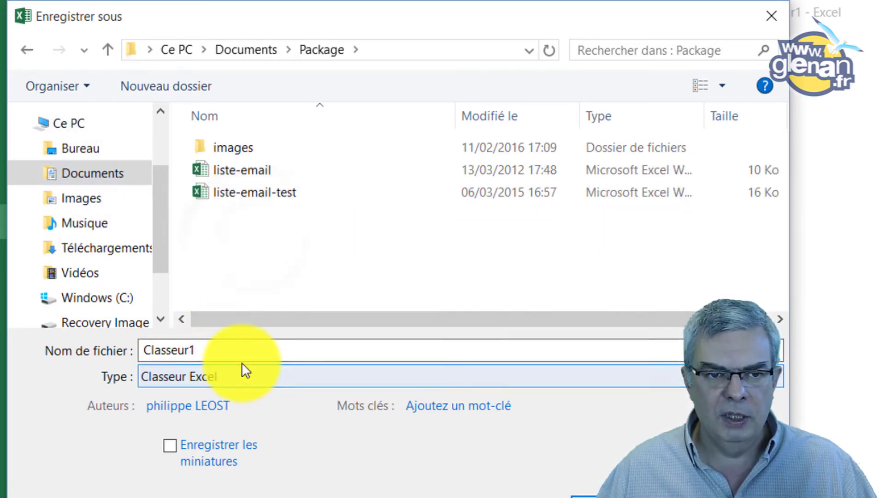
pyautogui.doubleClick(240, 350)
pyautogui.write('fichier-')
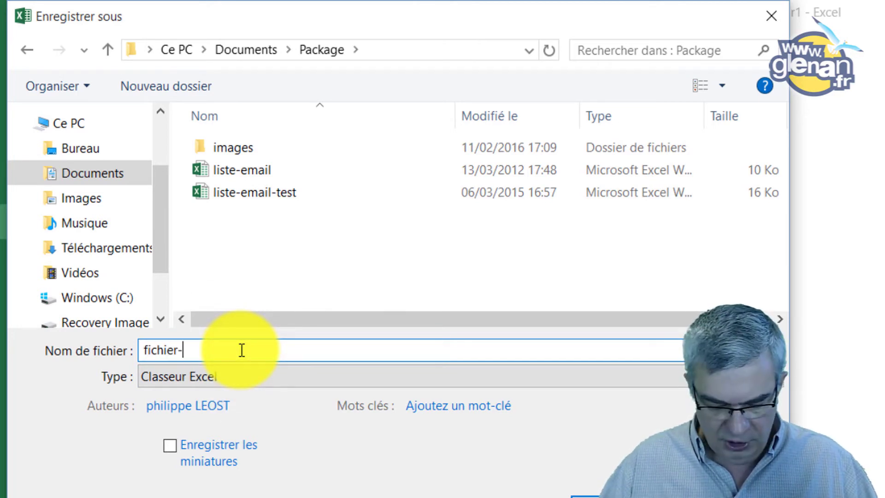
pyautogui.write('emailing')
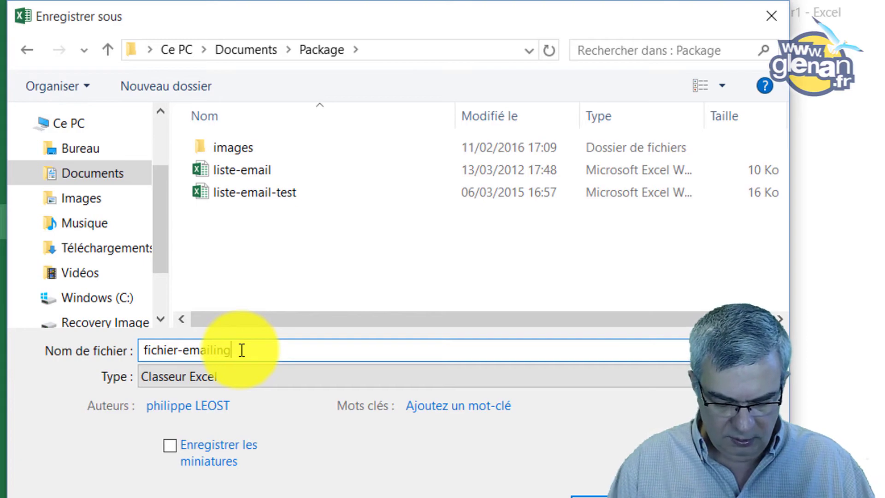
pyautogui.press('Return')
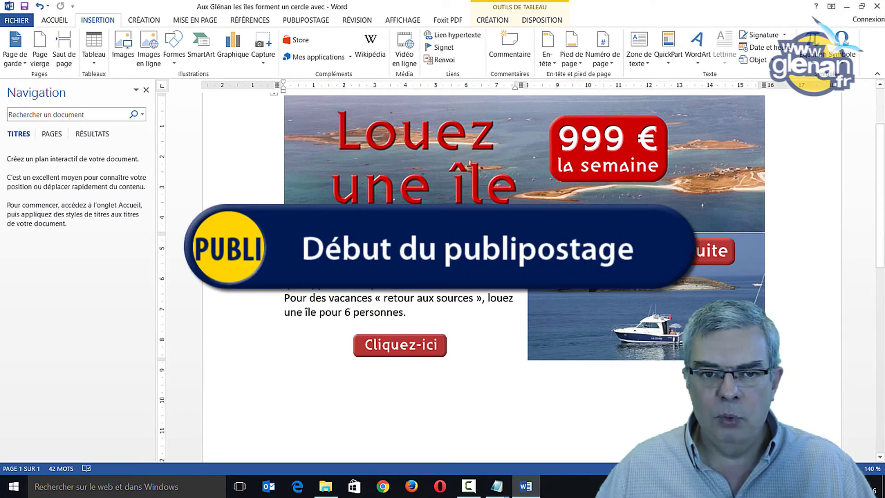
# Insert a blank line above 'Aux Glénan' and browse the PUBLIPOSTAGE merge types without choosing one
pyautogui.press('Return')
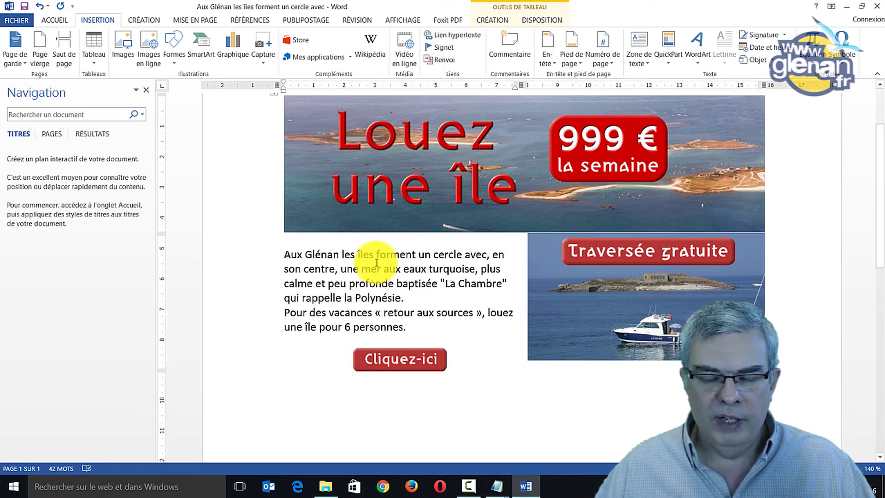
pyautogui.click(324, 241)
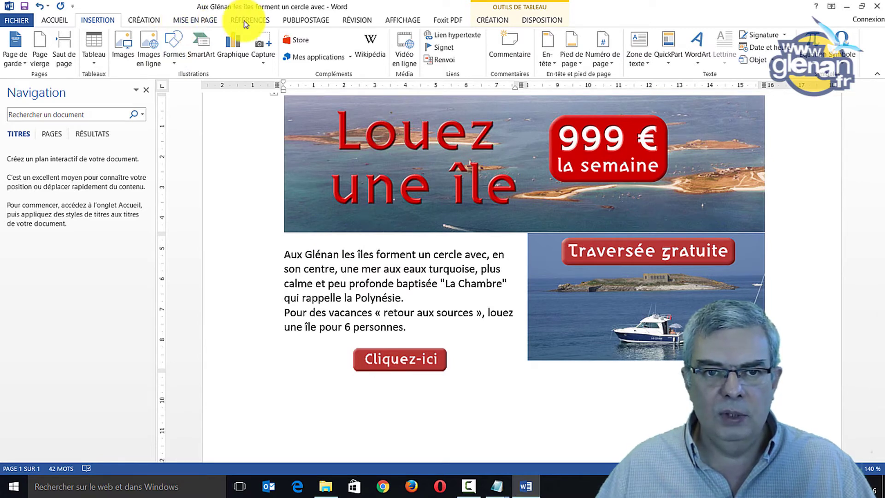
pyautogui.click(302, 20)
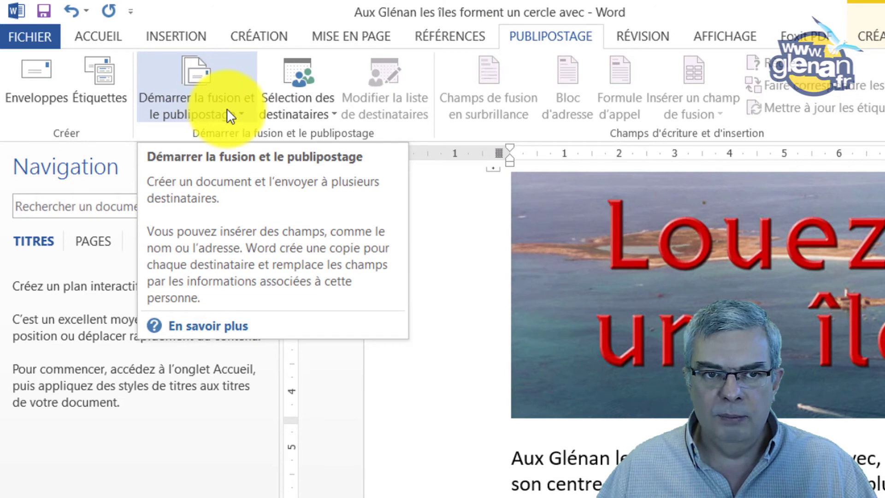
pyautogui.click(237, 113)
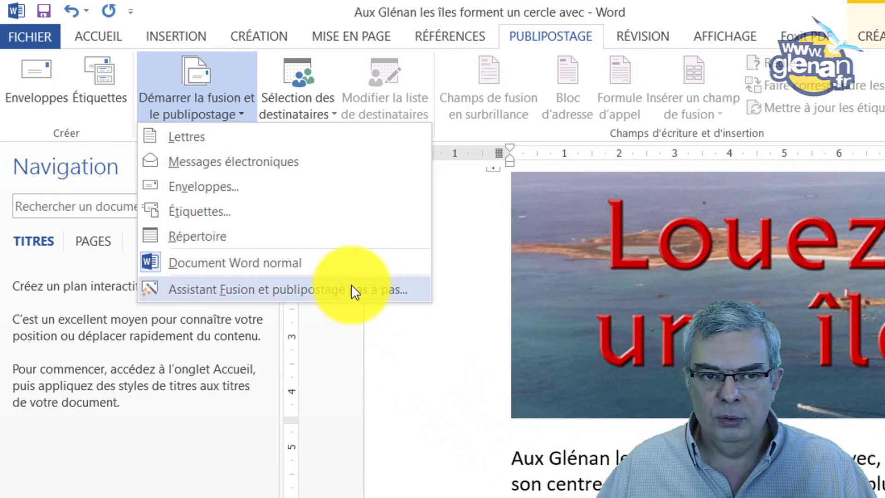
pyautogui.click(598, 450)
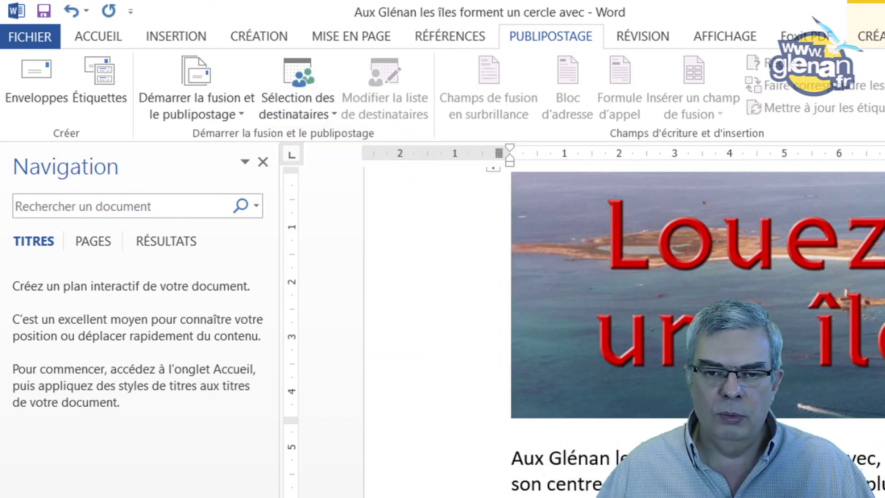
# Set the Feuil1$ sheet of Package > fichier-emailing as the existing recipient list
pyautogui.click(331, 113)
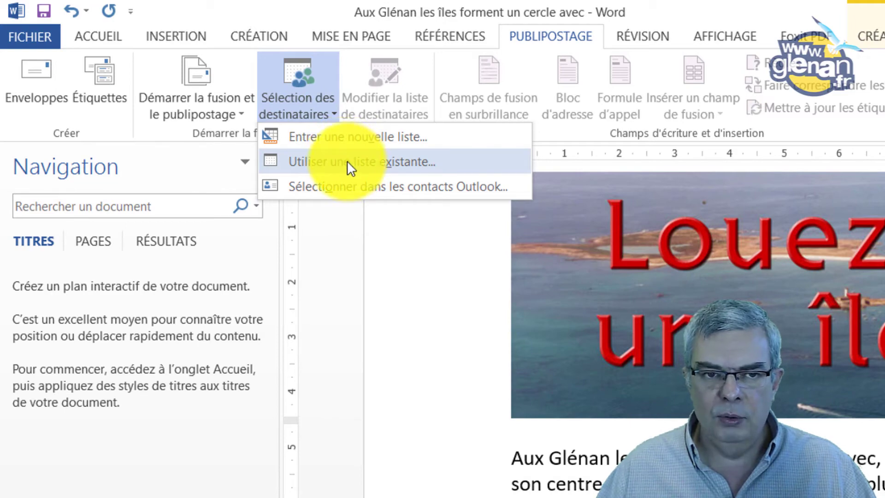
pyautogui.click(346, 160)
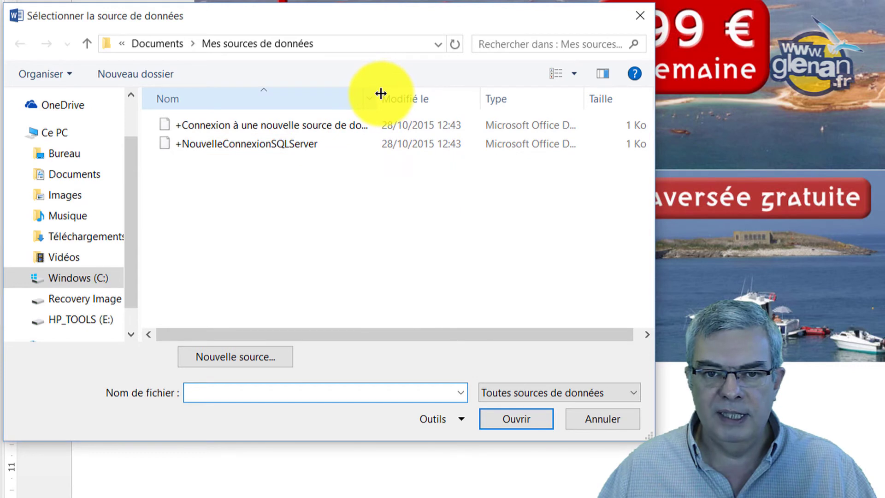
pyautogui.moveTo(377, 92); pyautogui.dragTo(421, 92)
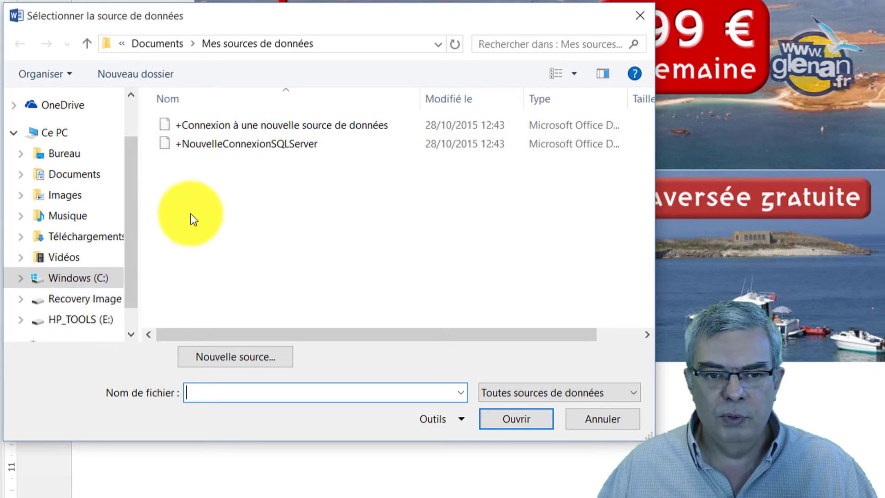
pyautogui.click(65, 173)
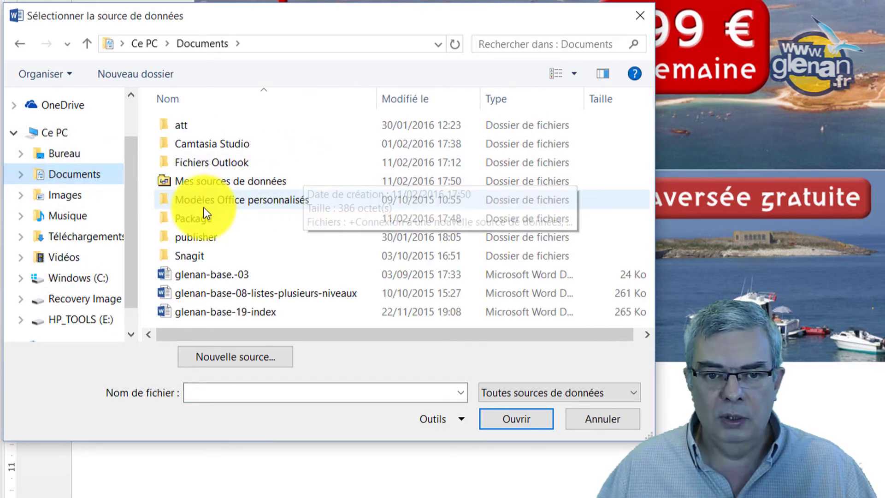
pyautogui.doubleClick(192, 217)
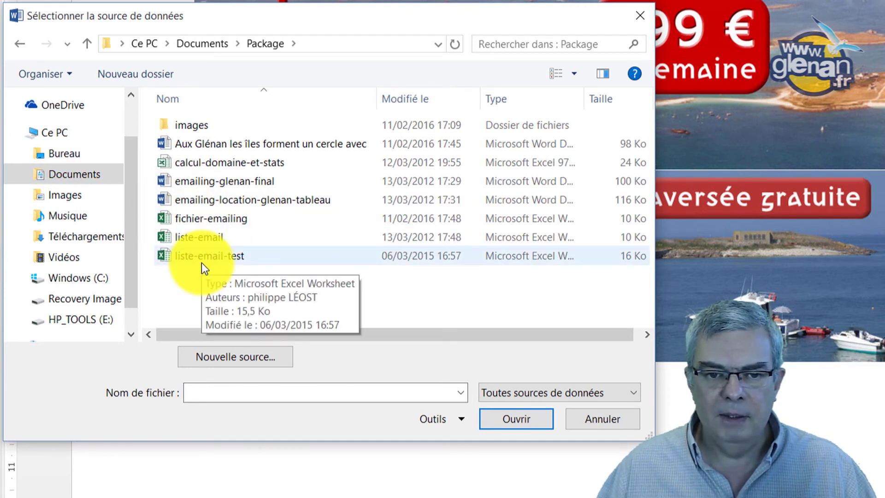
pyautogui.click(220, 218)
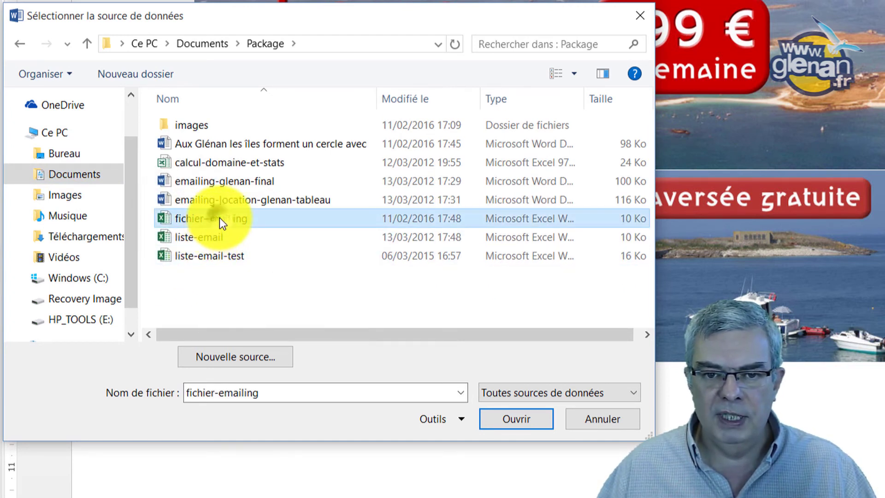
pyautogui.click(521, 420)
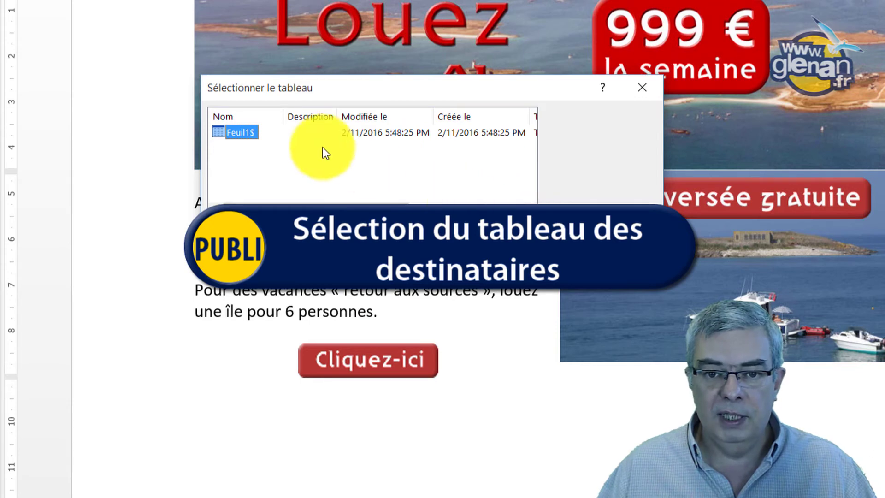
pyautogui.click(511, 231)
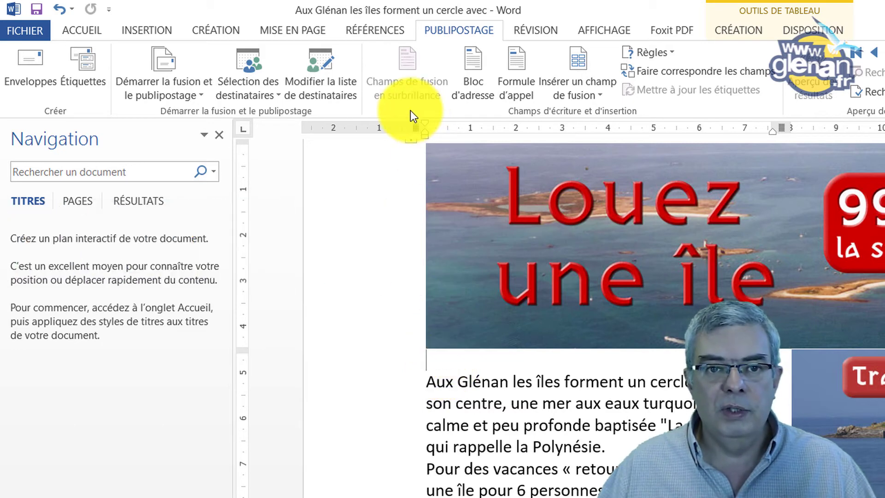
# Insert «PRENOM» «NOM». on the empty line and check both are merge fields
pyautogui.click(598, 96)
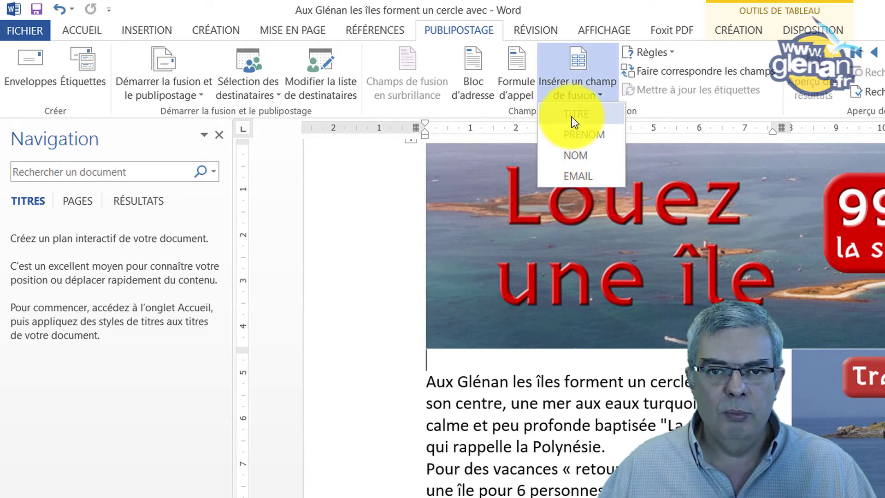
pyautogui.click(596, 134)
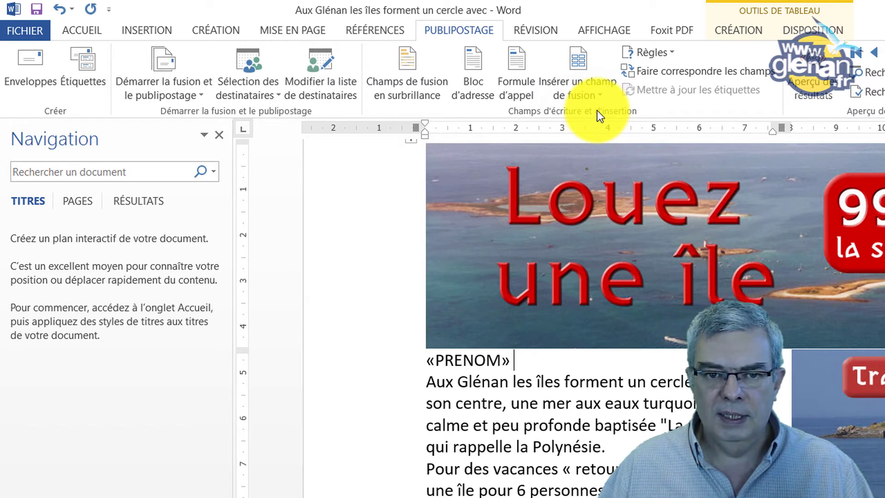
pyautogui.click(594, 93)
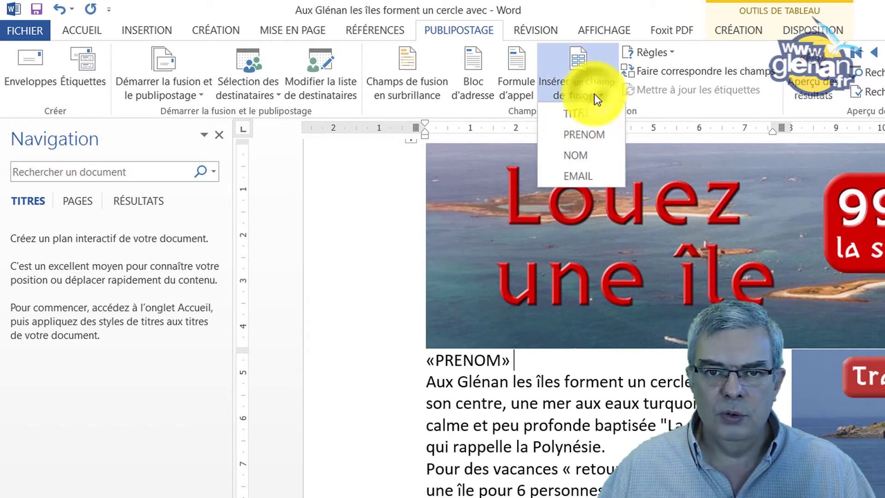
pyautogui.click(581, 155)
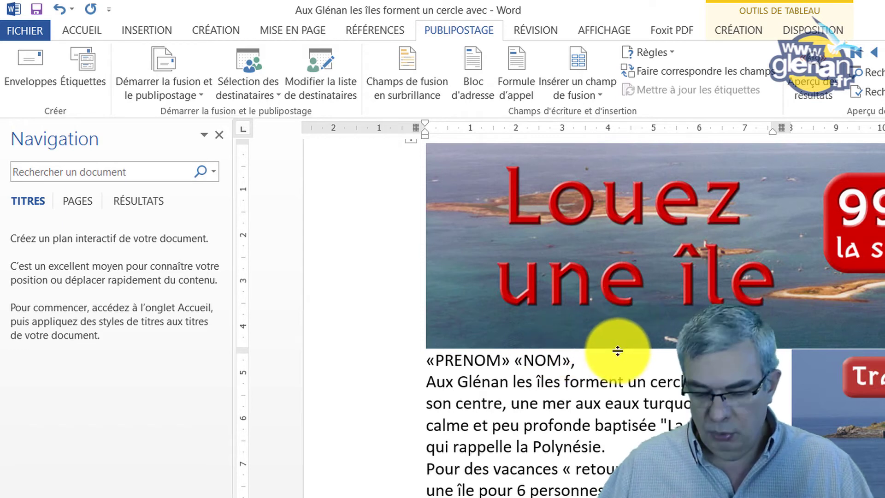
pyautogui.write('.')
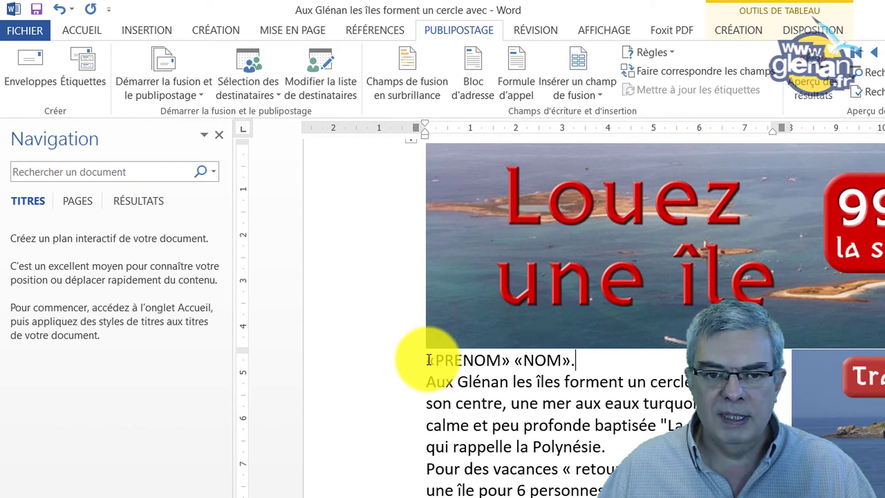
pyautogui.click(436, 361)
pyautogui.click(546, 361)
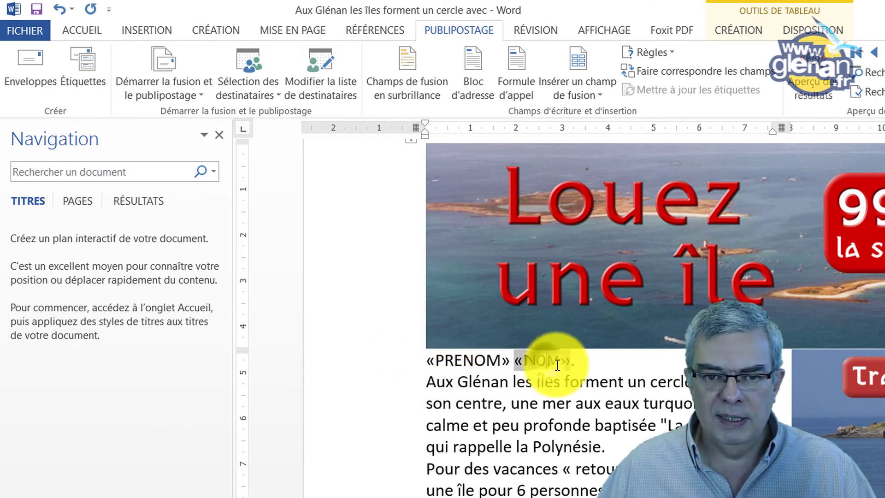